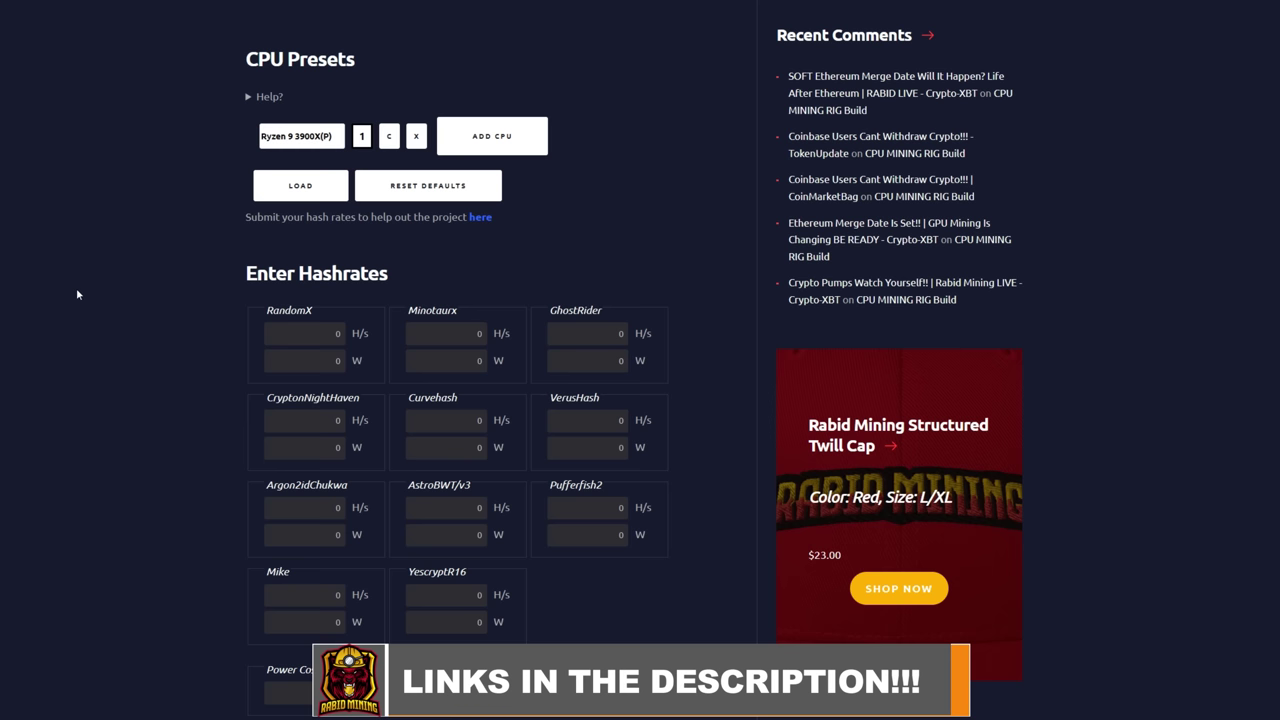
# Step: Load the default hashrates and wattages from the preset for a single Ryzen 9 3900X(P)
pyautogui.click(300, 136)
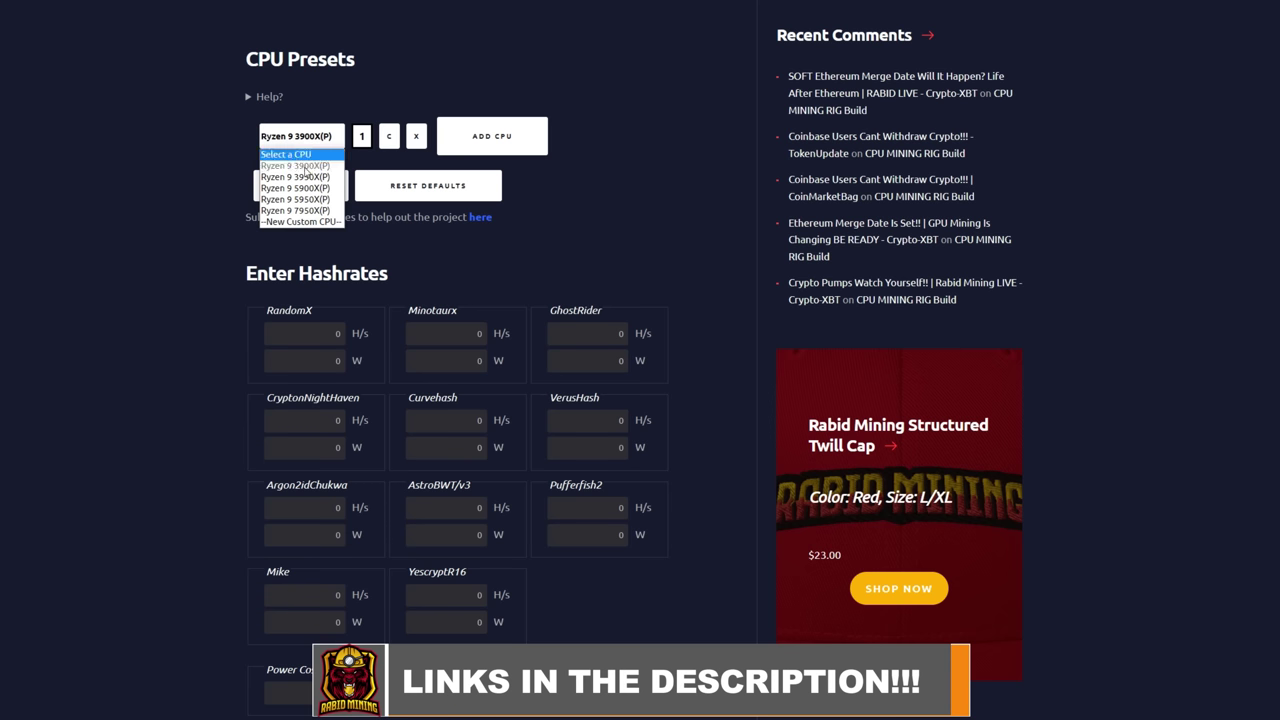
pyautogui.click(295, 166)
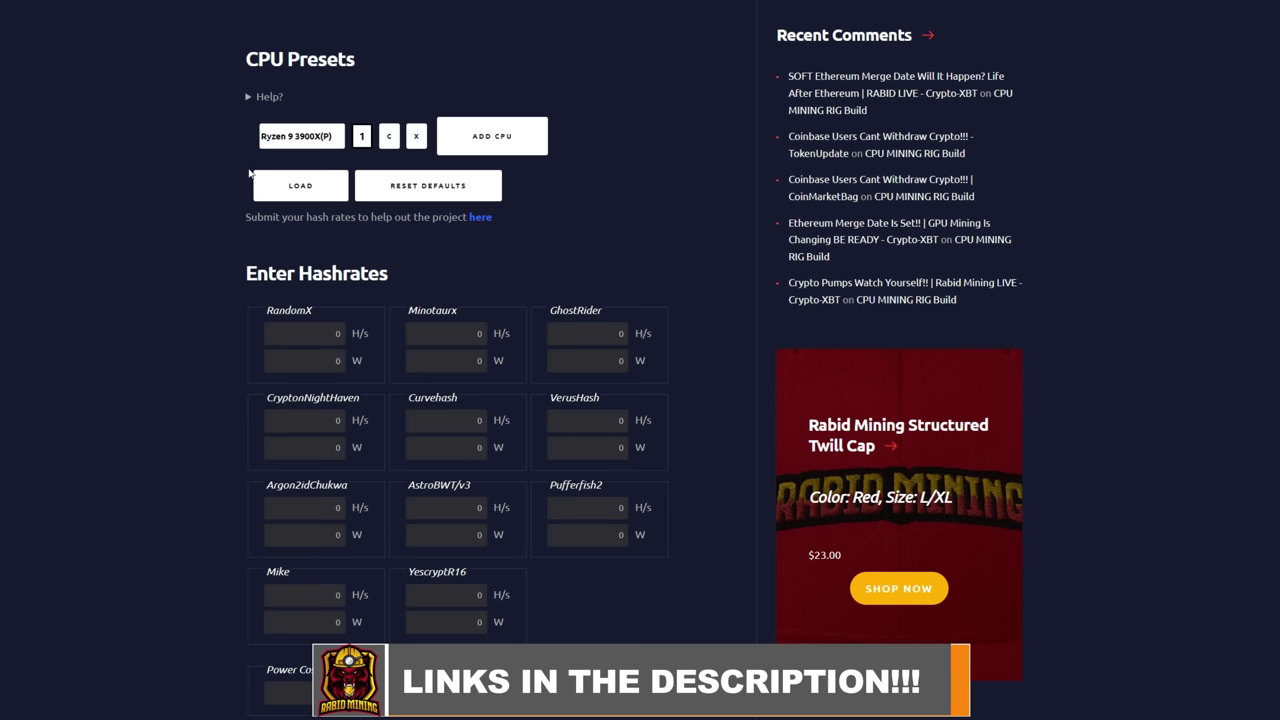
pyautogui.click(298, 185)
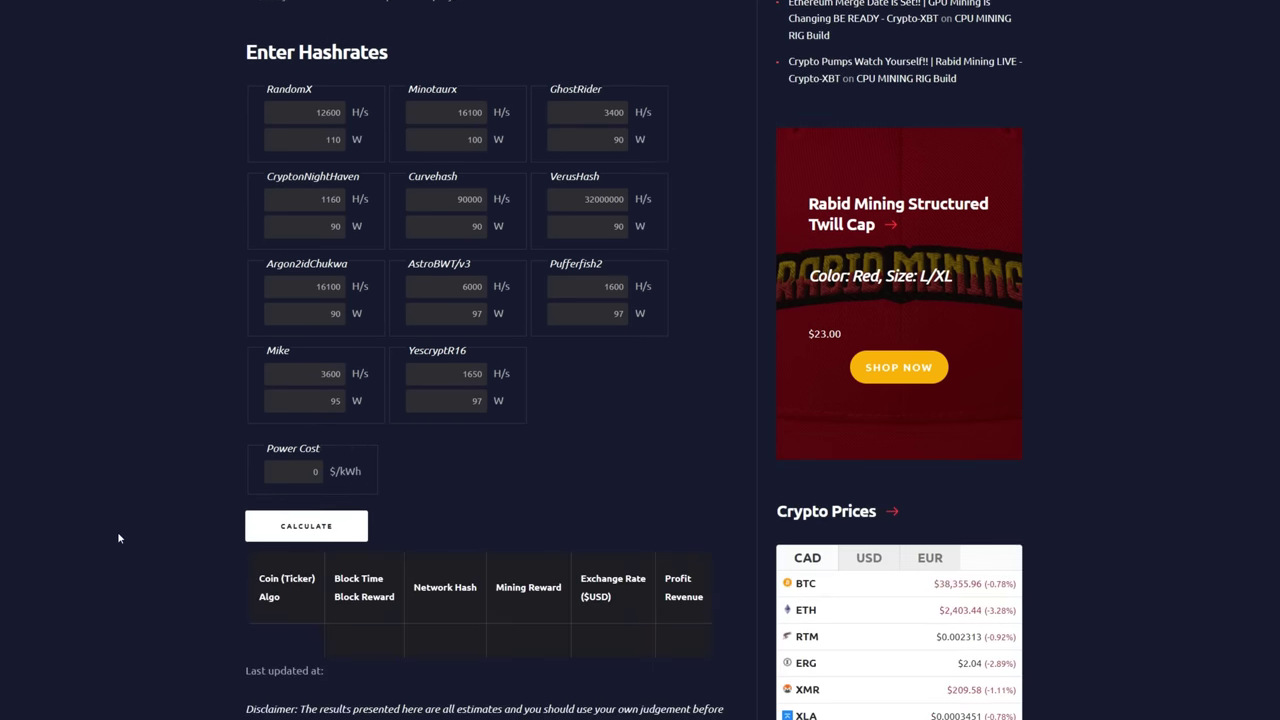
# Step: Set the AstroBWT/v3 hashrate of the Ryzen 9 3900X(P) to 10400 H/s
pyautogui.scroll(-2, 117, 531)
pyautogui.moveTo(464, 292); pyautogui.dragTo(495, 296)
pyautogui.press('BackSpace')
pyautogui.write('10400')
# Step: Set the power cost to 0.11 $/kWh, then calculate and review the coin profitability for the Ryzen 9 3900X(P)
pyautogui.click(295, 471)
pyautogui.click(285, 505)
pyautogui.click(313, 532)
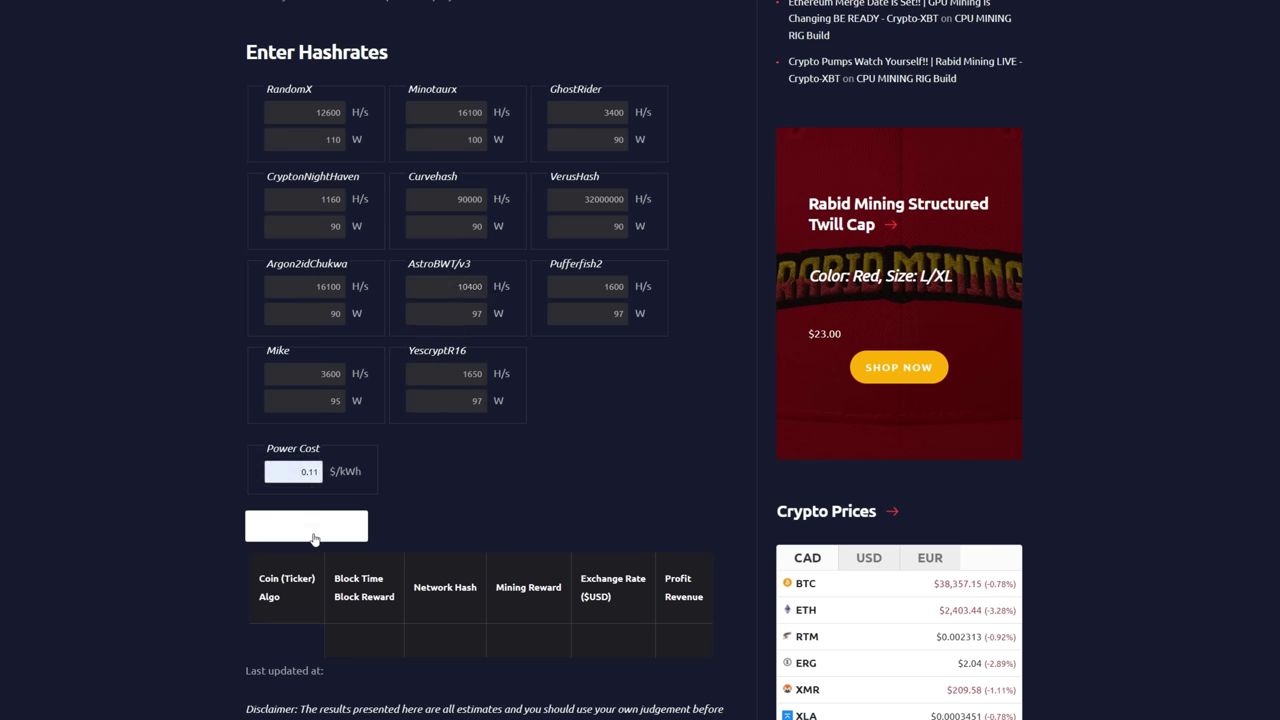
pyautogui.scroll(-2, 147, 591)
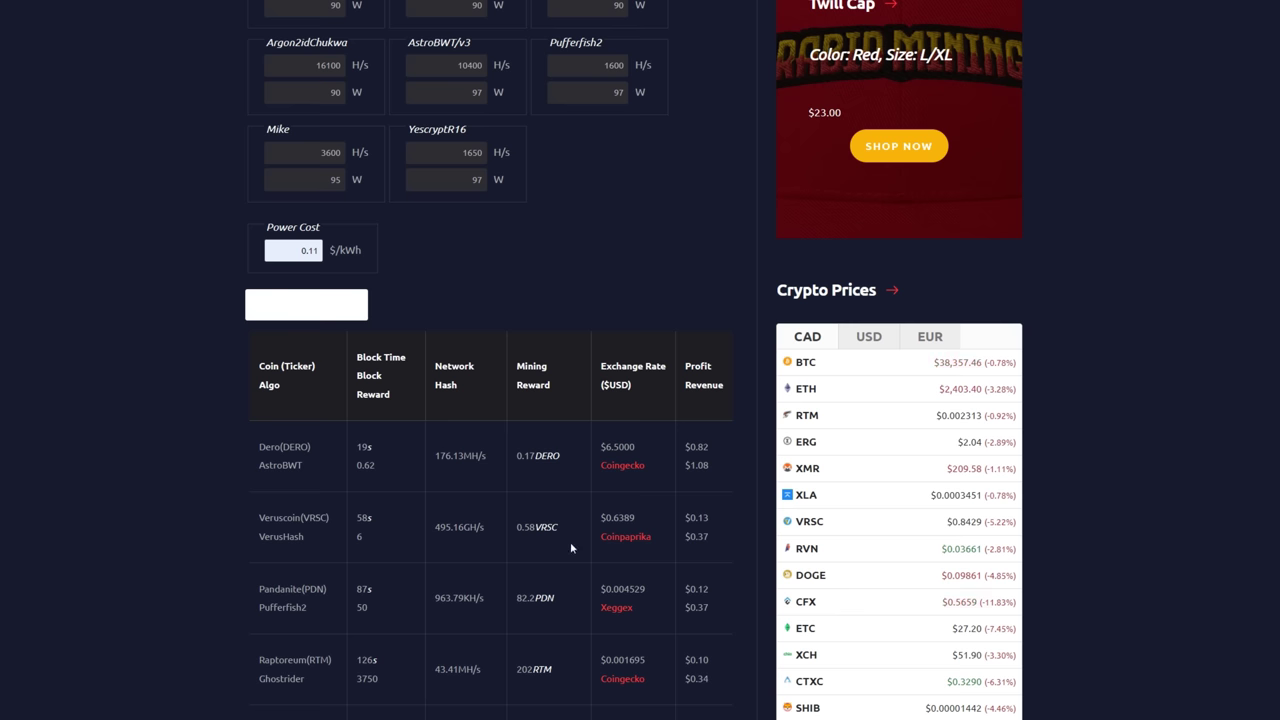
pyautogui.scroll(-1, 580, 552)
pyautogui.scroll(-2, 502, 664)
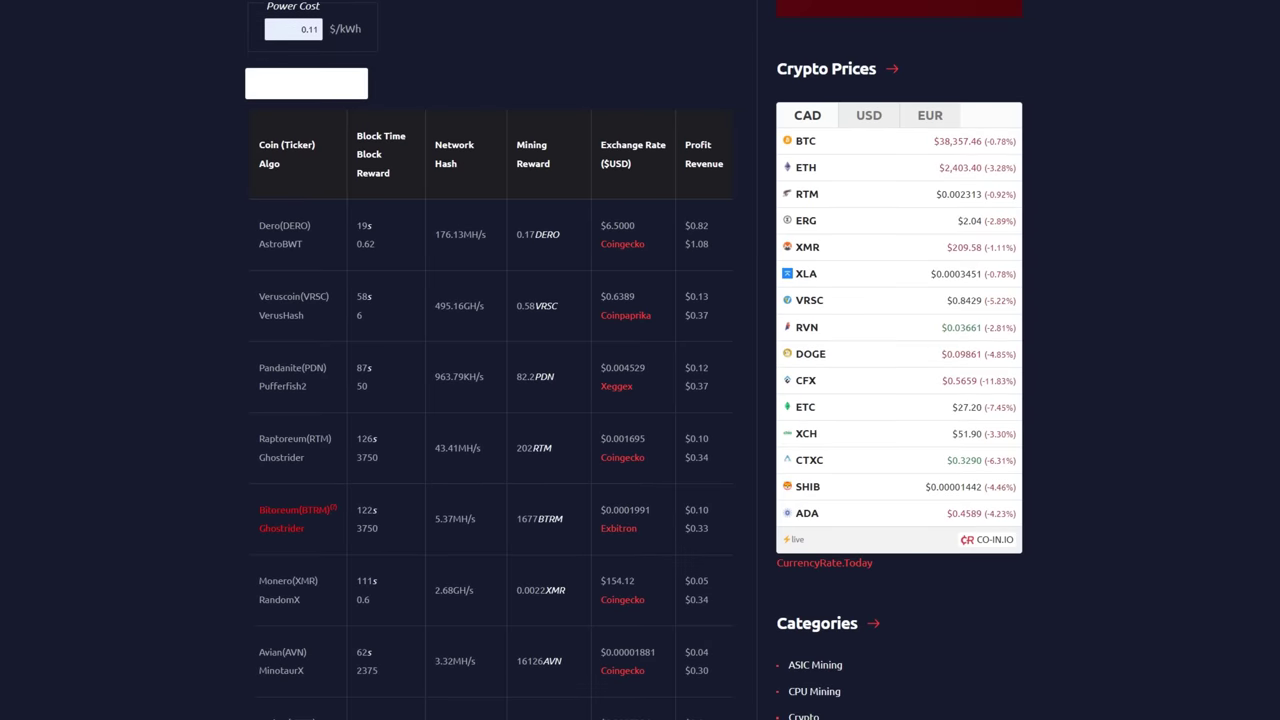
# Step: Set the AstroBWT/v3 hashrate of the Ryzen 9 3950X(P) preset to 13300 H/s
pyautogui.scroll(4, 640, 543)
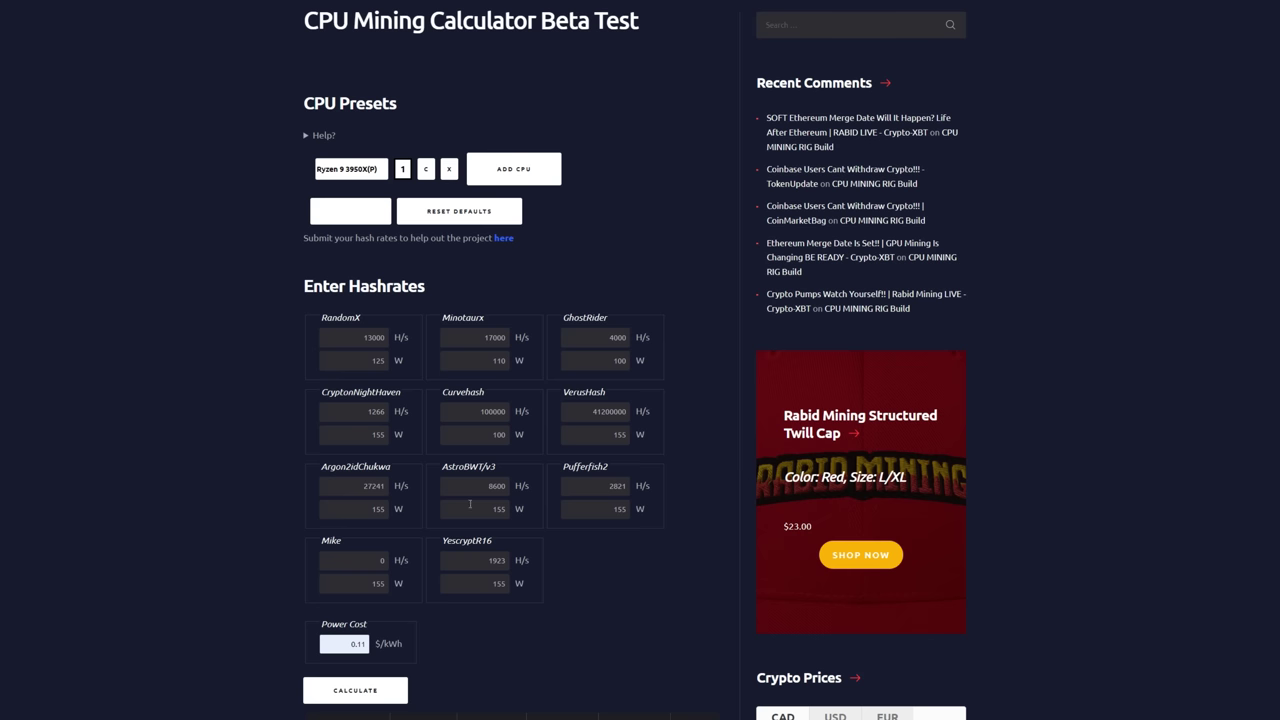
pyautogui.doubleClick(496, 486)
pyautogui.press('BackSpace')
pyautogui.write('19399')
pyautogui.press('BackSpace')
pyautogui.press('BackSpace')
pyautogui.press('BackSpace')
pyautogui.press('BackSpace')
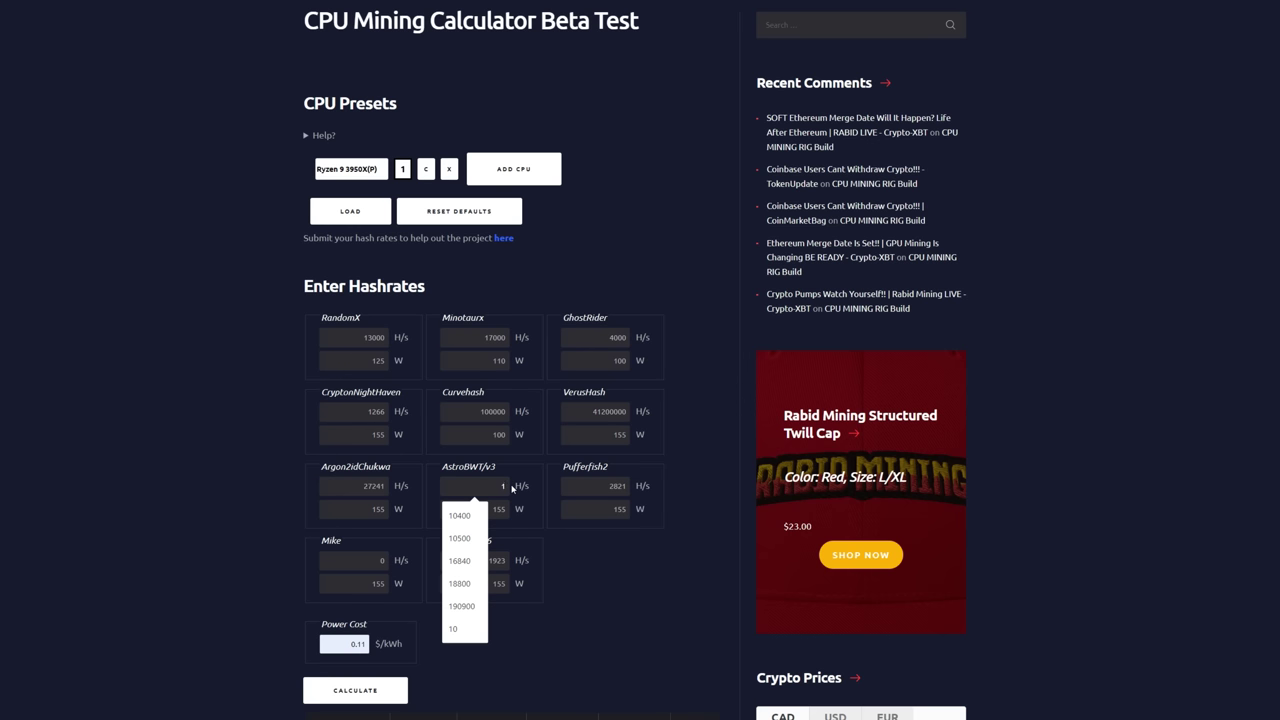
pyautogui.write('3300')
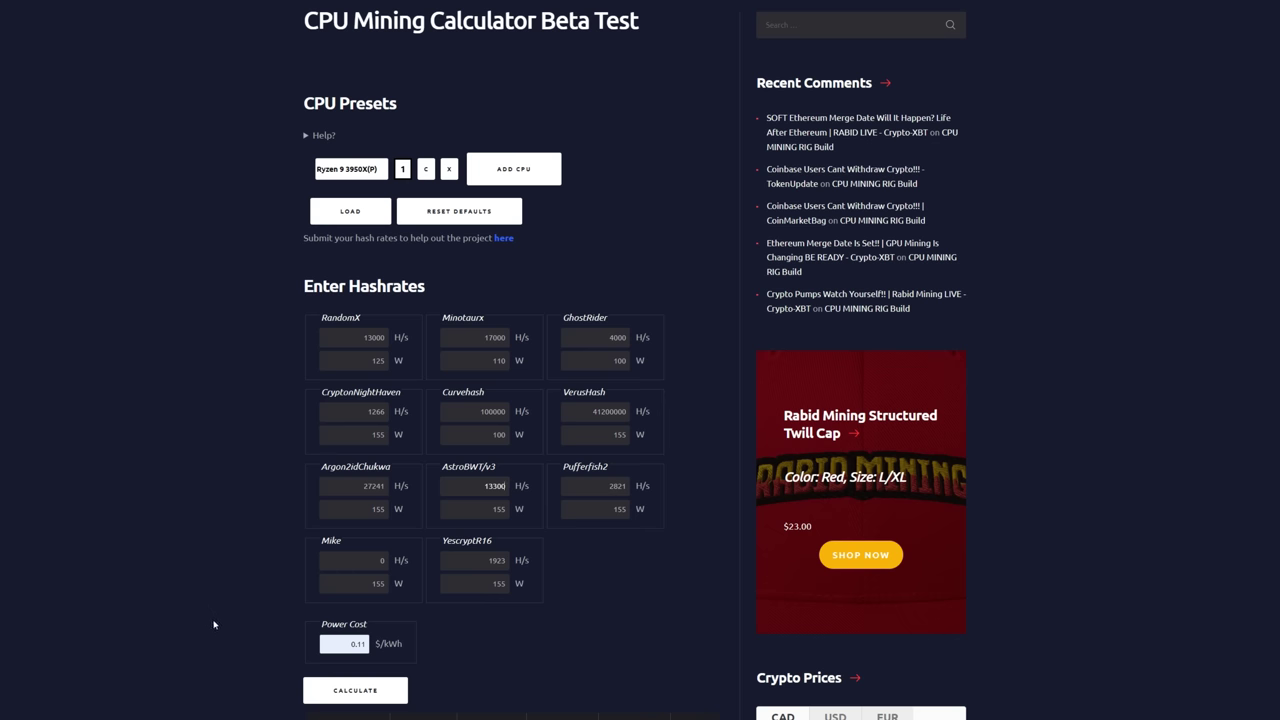
# Step: Calculate the mining profitability for the Ryzen 9 3950X(P) and review the coin results
pyautogui.scroll(-1, 217, 623)
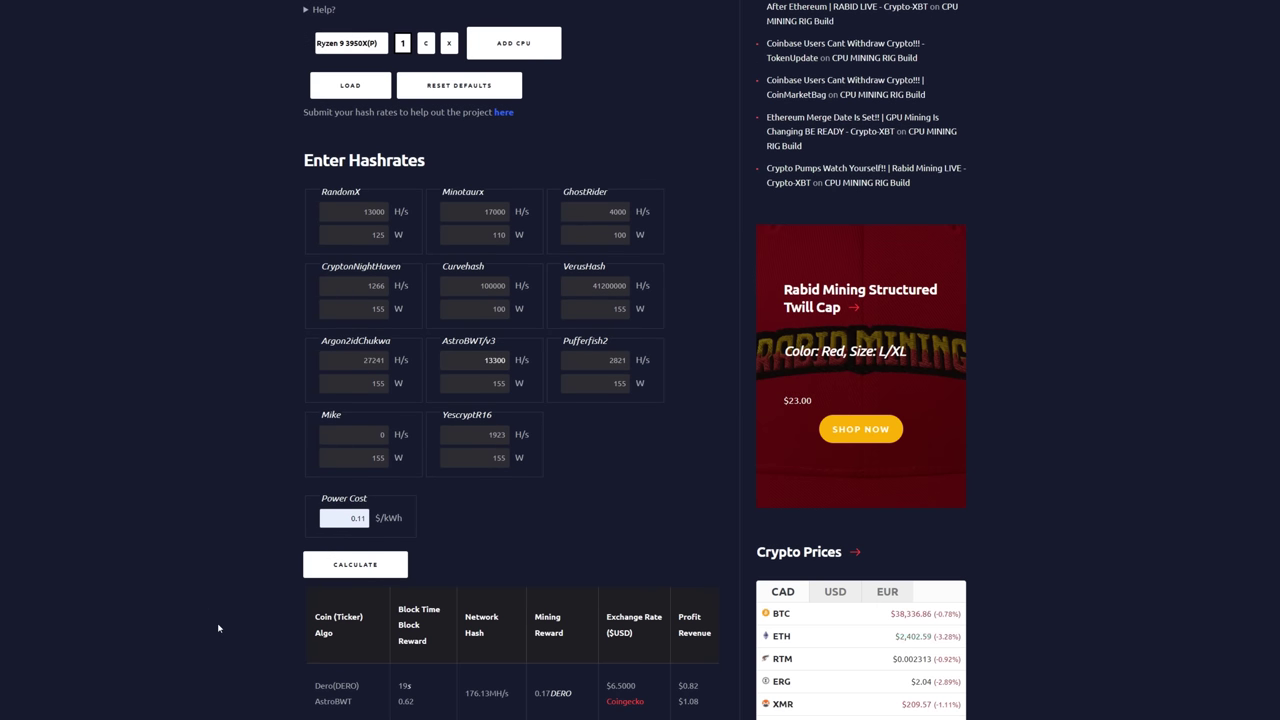
pyautogui.click(348, 569)
pyautogui.scroll(-1, 200, 634)
pyautogui.scroll(-1, 200, 636)
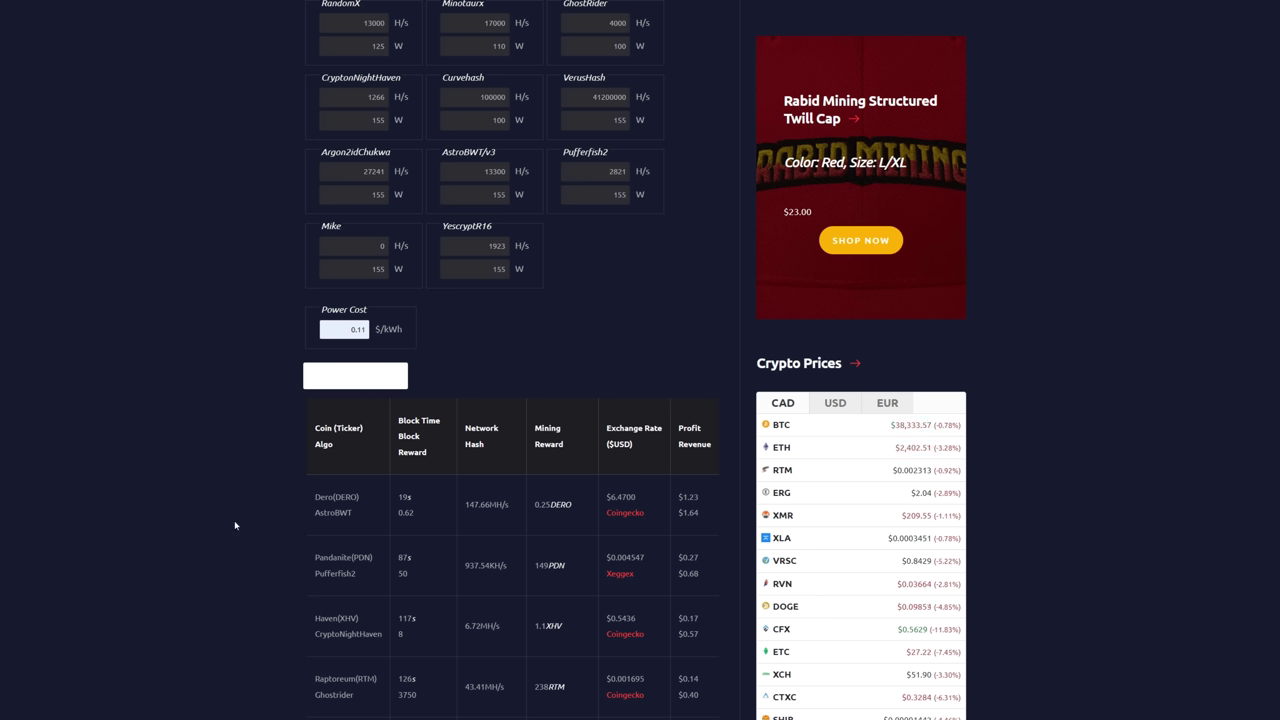
# Step: Switch the CPU preset to Ryzen 9 7950X(P) and load its hashrates and wattages
pyautogui.scroll(5, 235, 525)
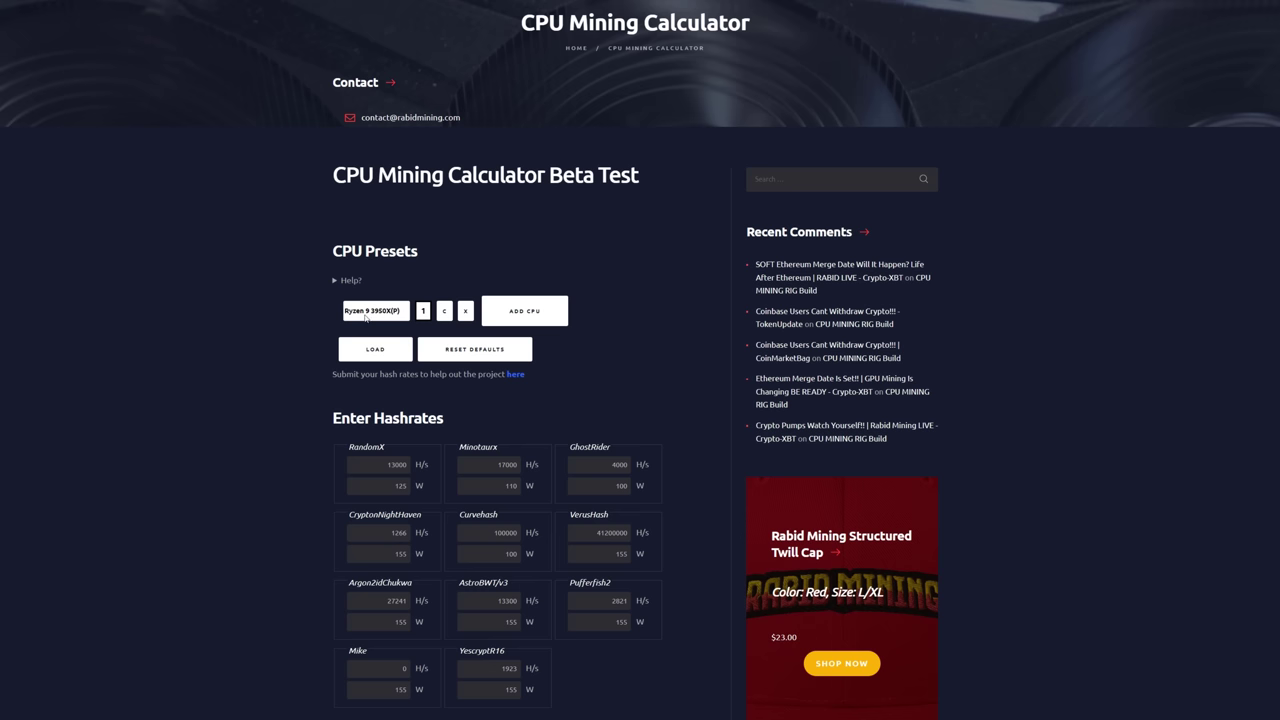
pyautogui.click(376, 310)
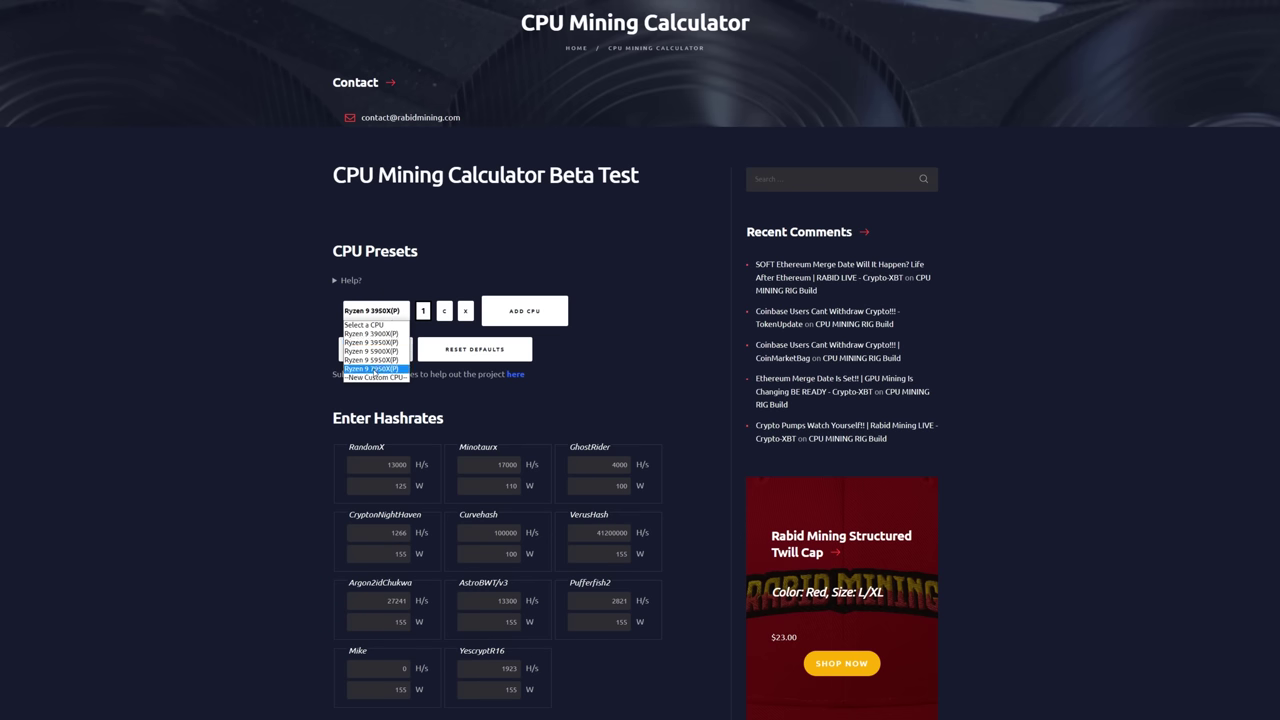
pyautogui.click(373, 368)
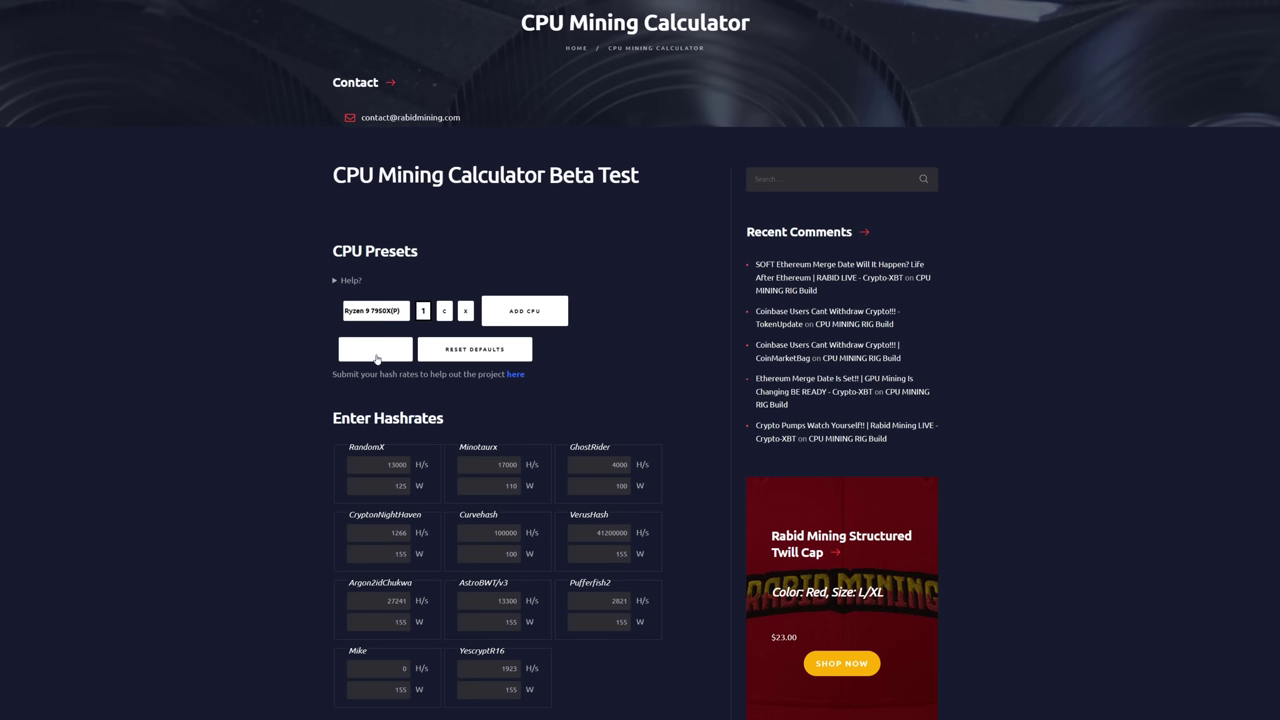
pyautogui.click(376, 350)
# Step: Set the AstroBWT/v3 hashrate of the Ryzen 9 7950X(P) to 18400 H/s
pyautogui.scroll(-2, 283, 454)
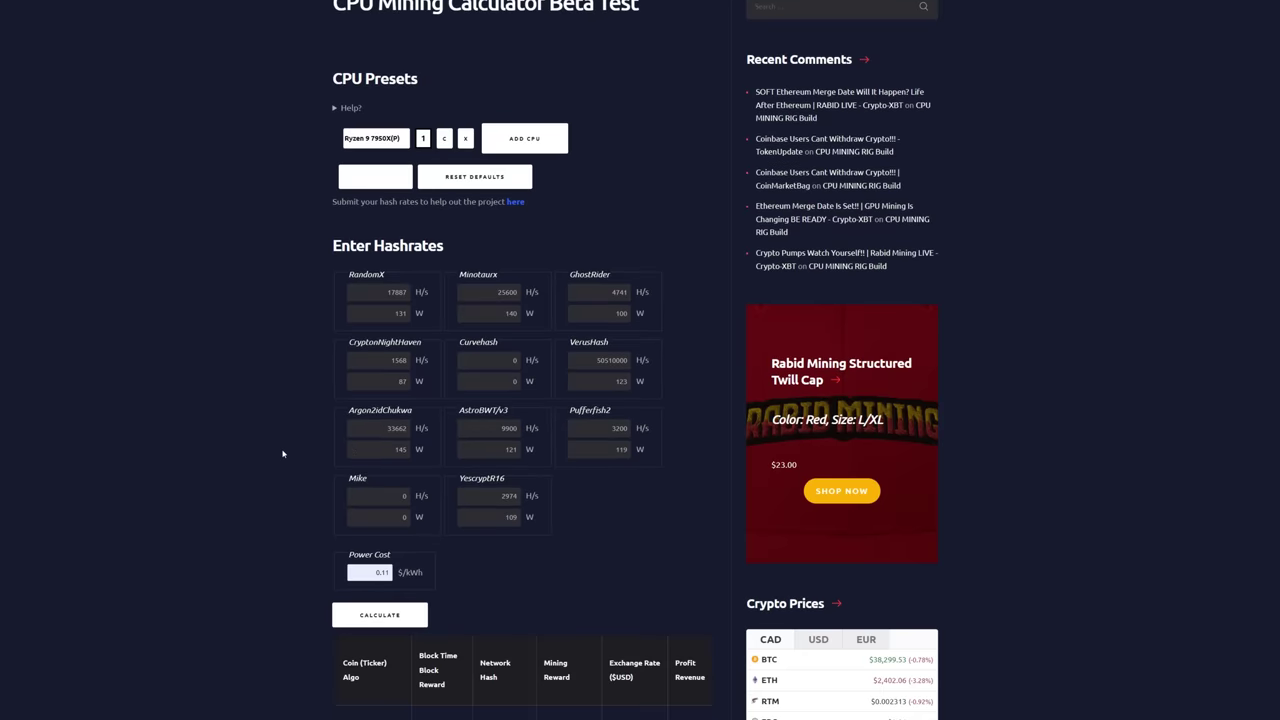
pyautogui.doubleClick(499, 430)
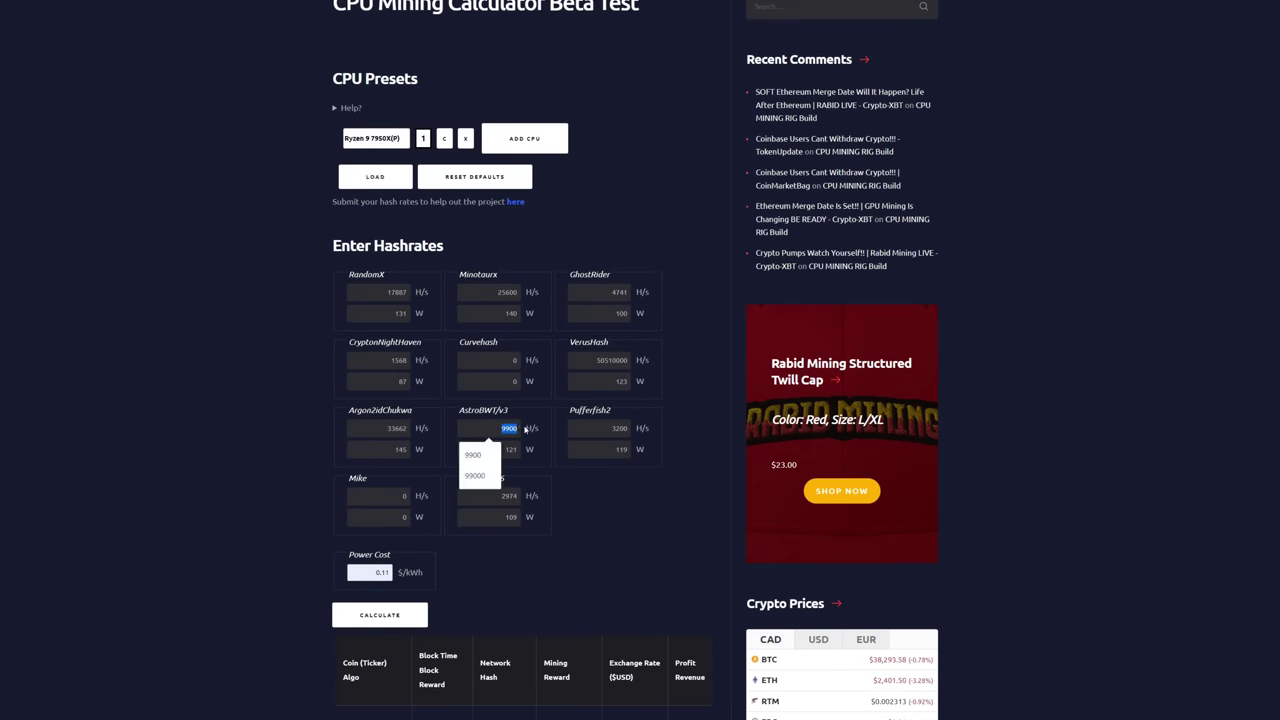
pyautogui.write('18')
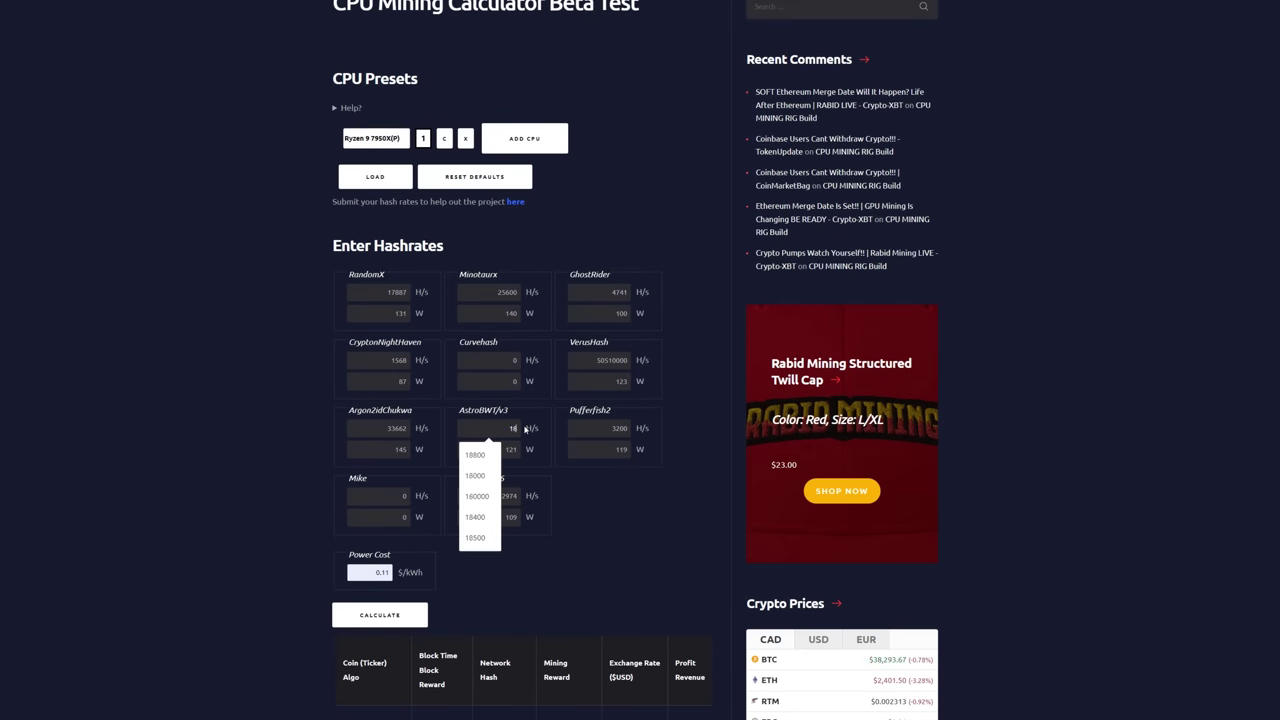
pyautogui.write('400')
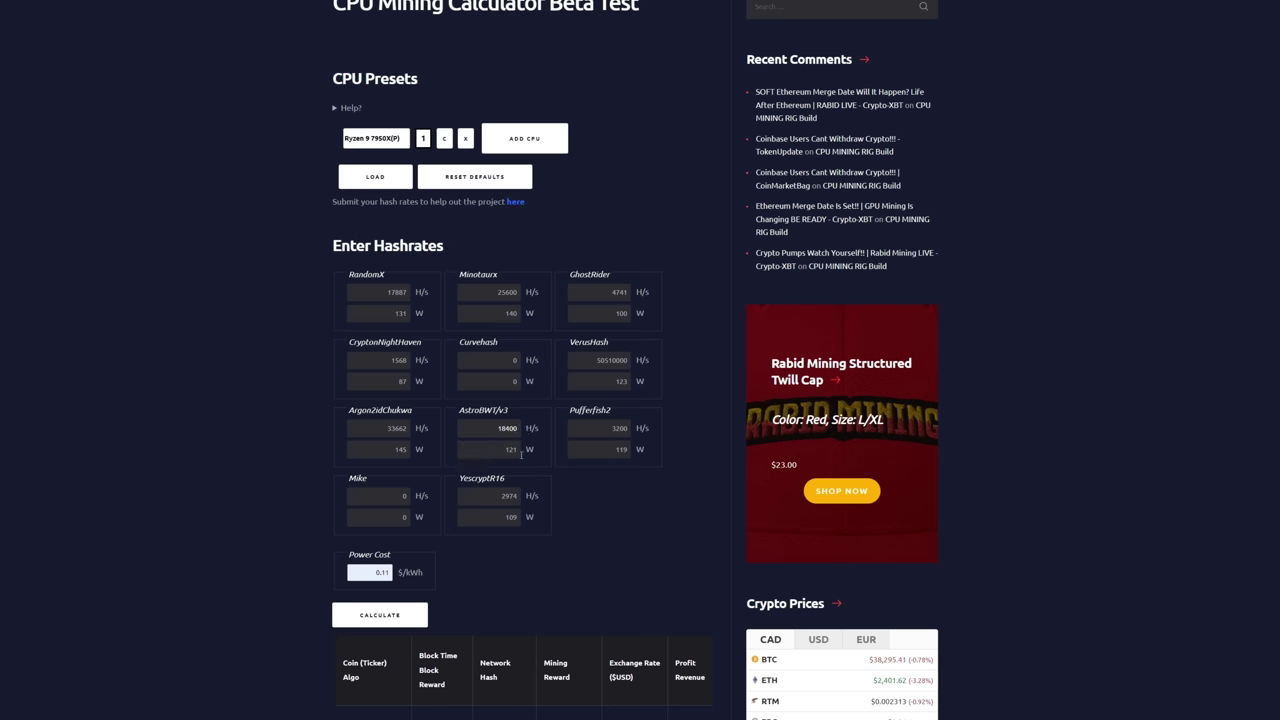
# Step: Calculate the mining profitability for the Ryzen 9 7950X(P) and review the coin results table
pyautogui.scroll(-1, 564, 516)
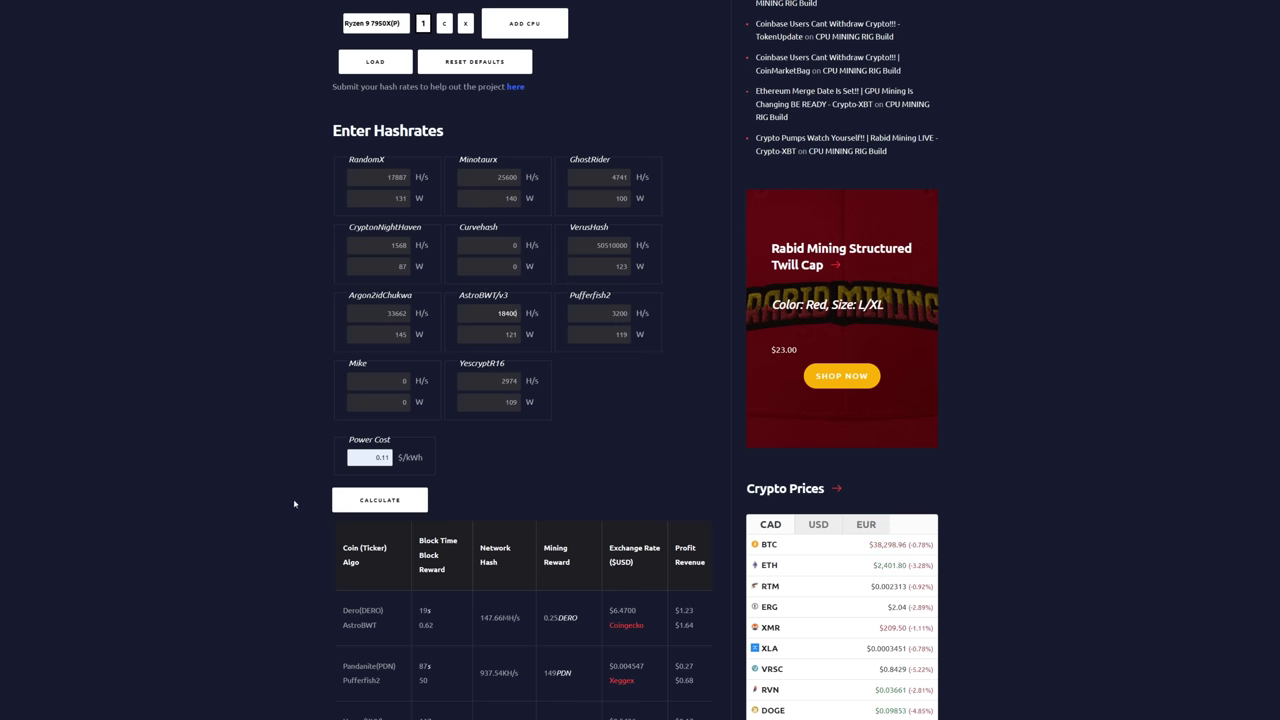
pyautogui.press('Return')
pyautogui.scroll(-1, 243, 525)
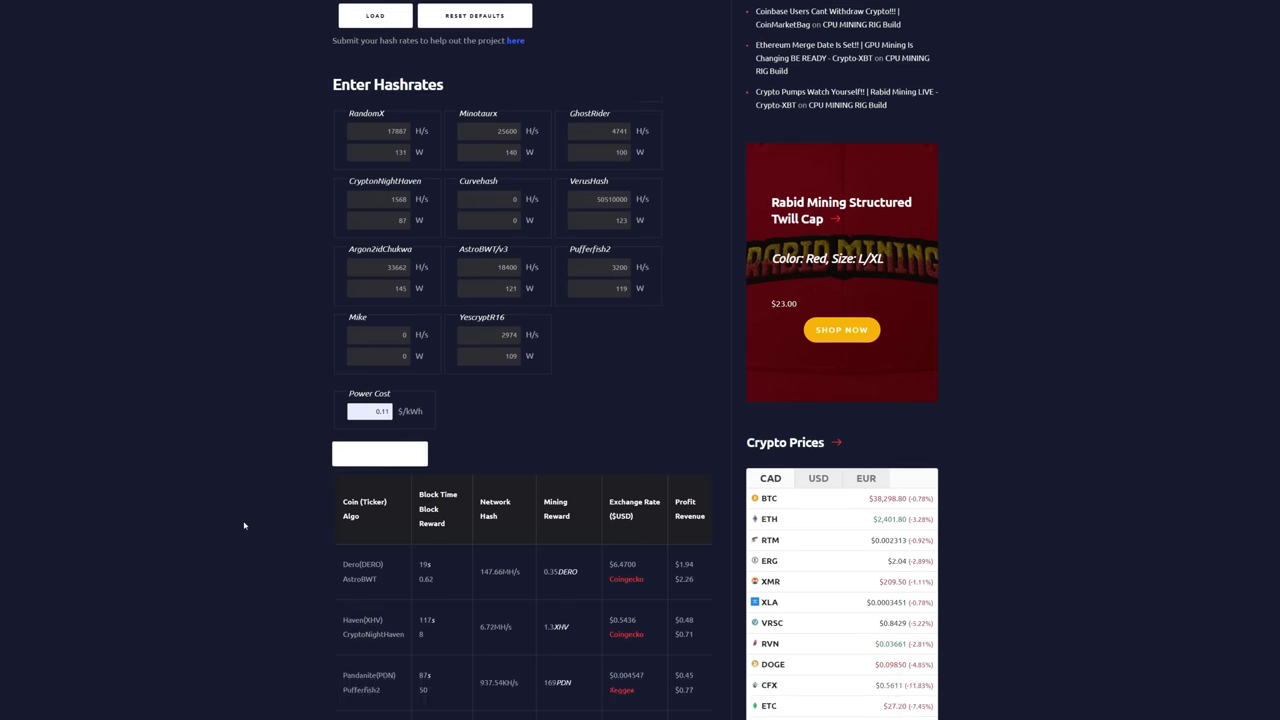
pyautogui.scroll(-3, 243, 525)
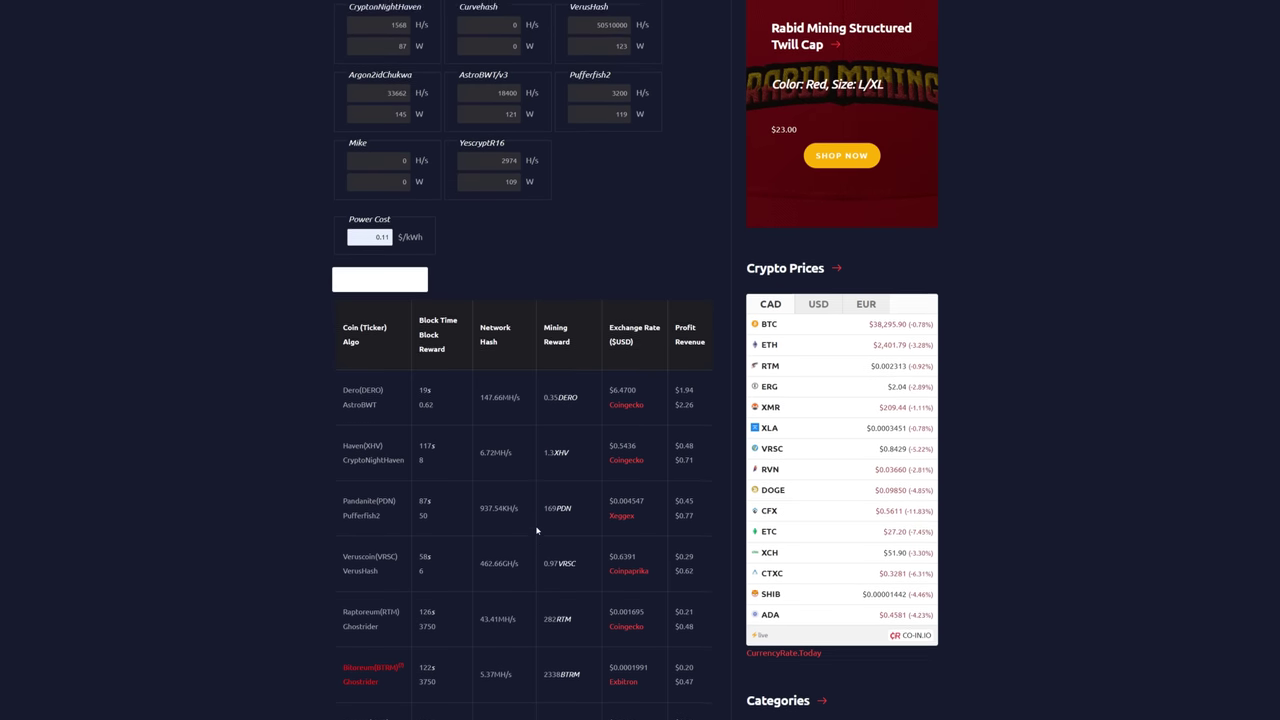
pyautogui.scroll(3, 205, 435)
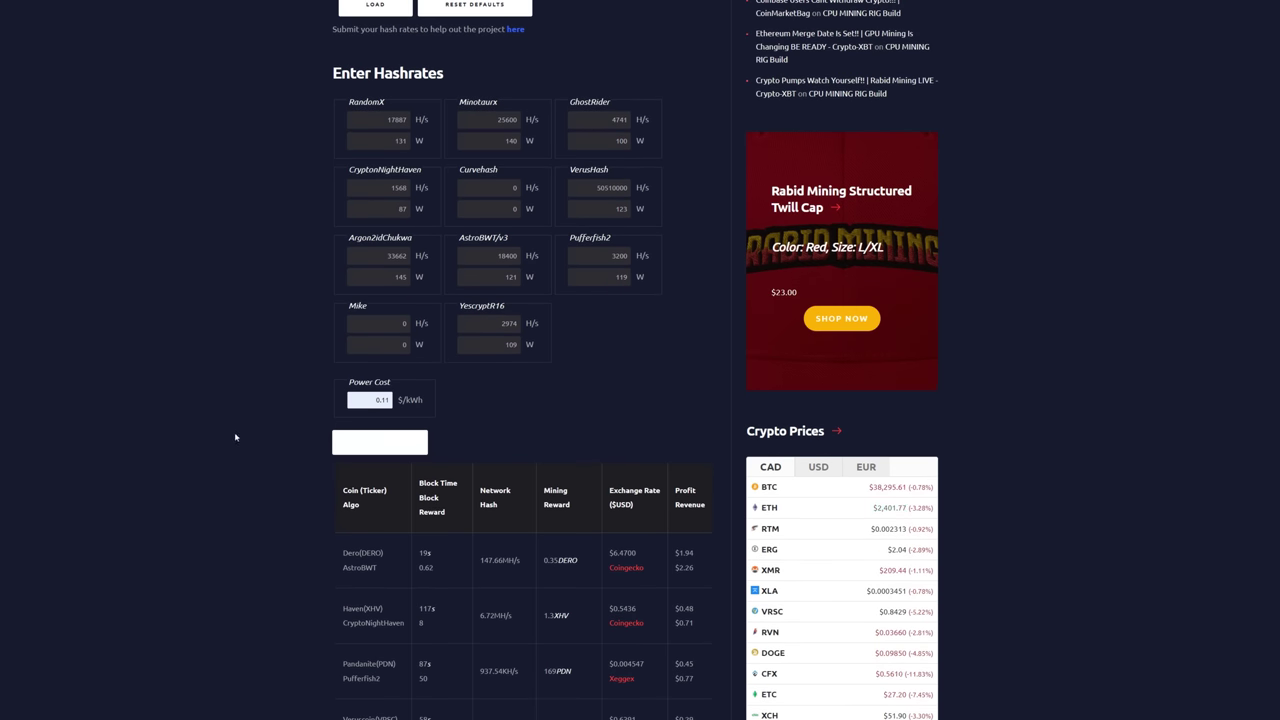